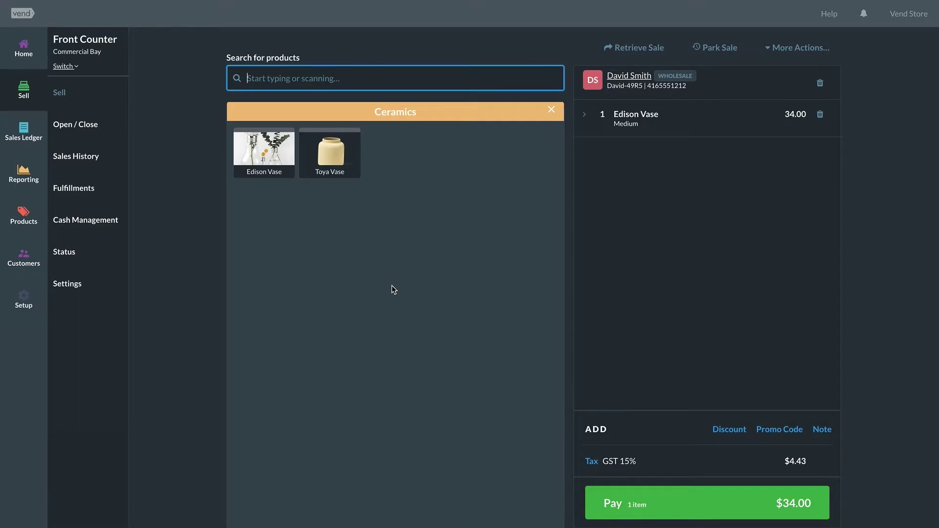
Step: Park the $34.00 vase sale with a note that the customer went for their wallet
click(714, 48)
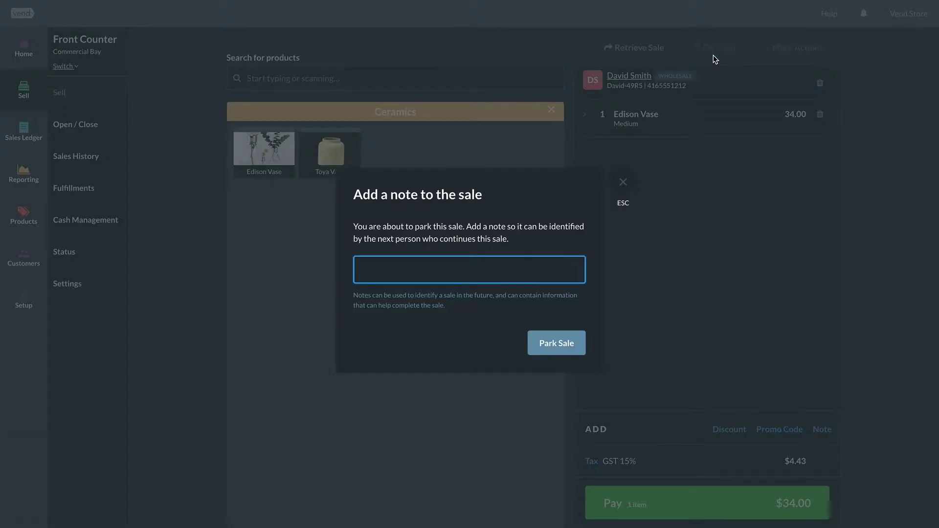
text(Customer left wallet in car. Will be back in 10 minut)
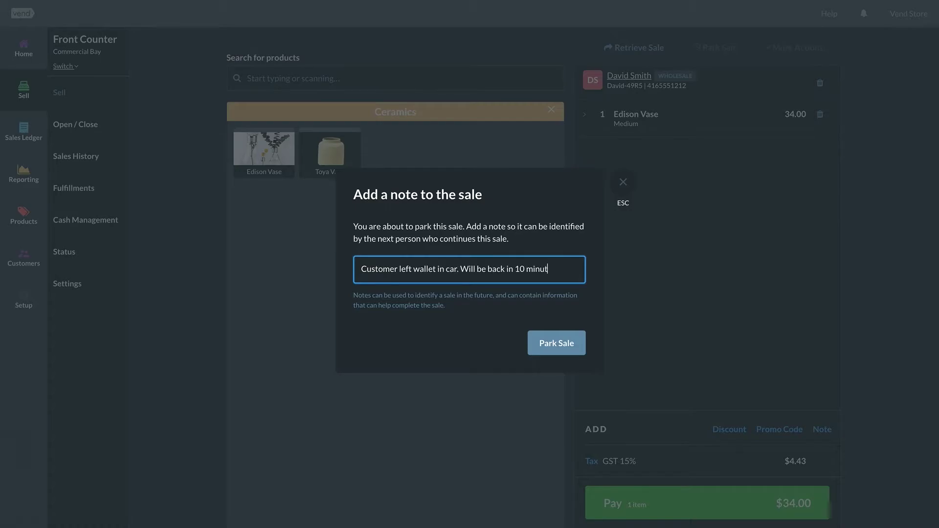
text(es. Item under the counter.)
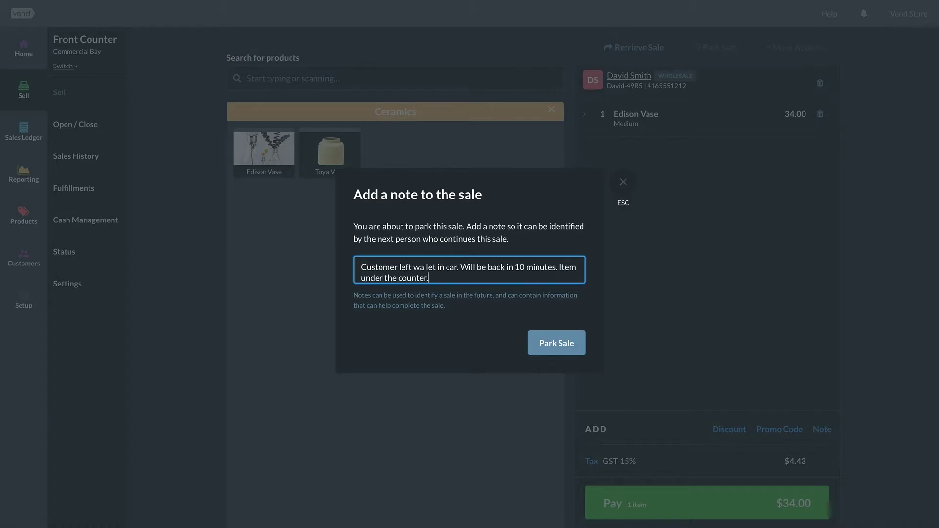
click(580, 339)
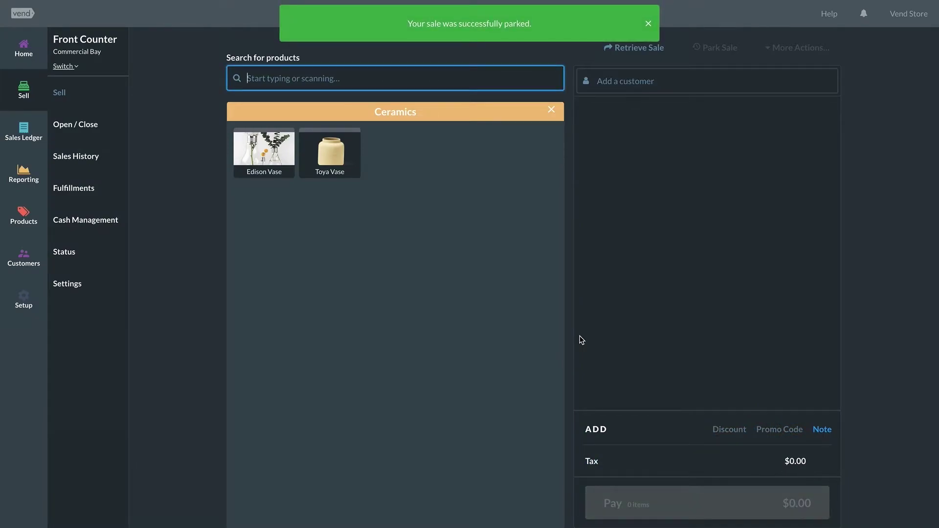
click(89, 169)
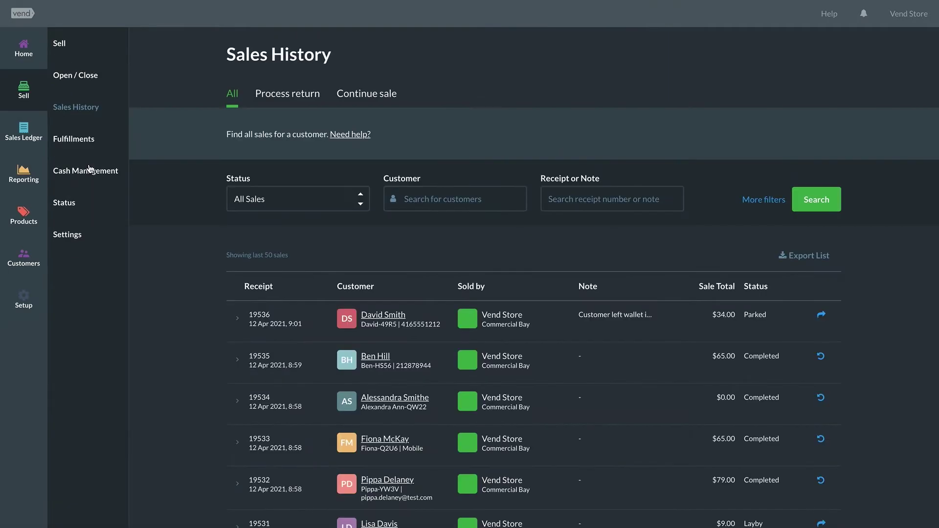
Step: Resume the parked vase sale, delete its note, and pay the $34.00 in cash
click(826, 321)
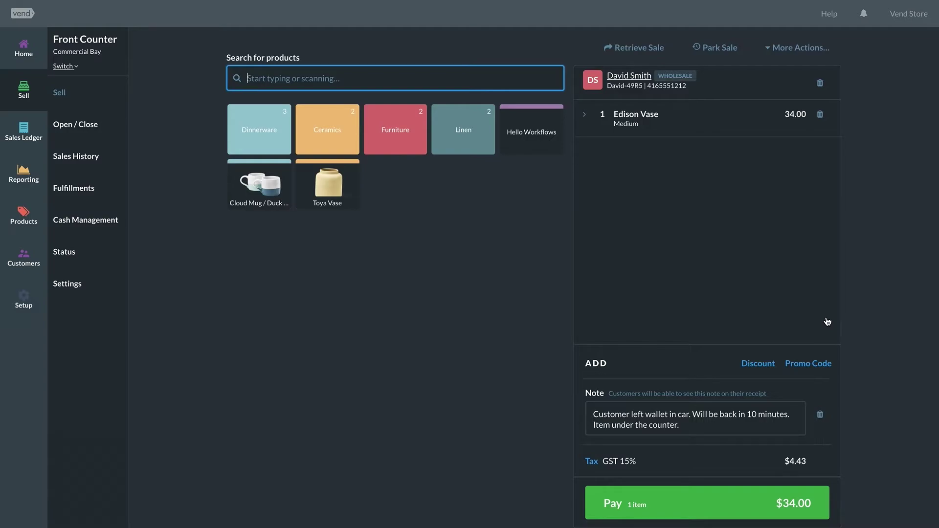
click(819, 415)
click(695, 501)
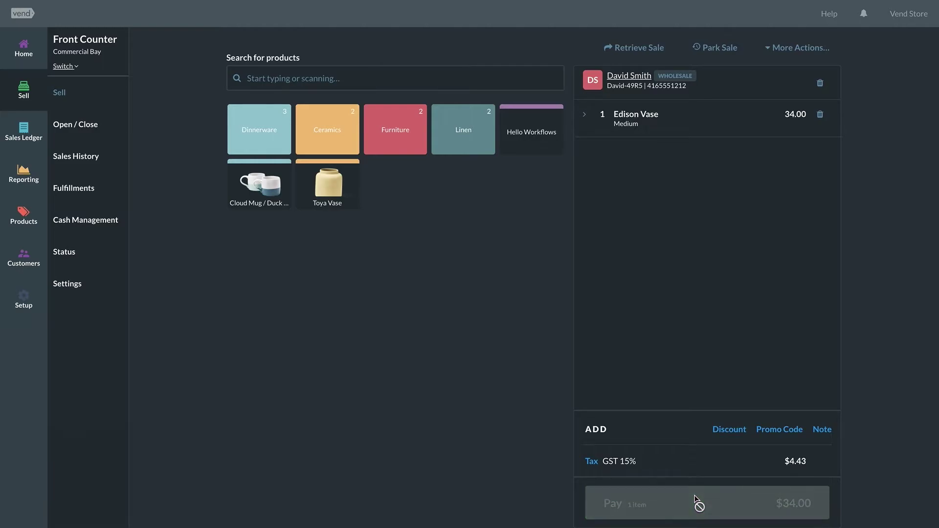
click(679, 123)
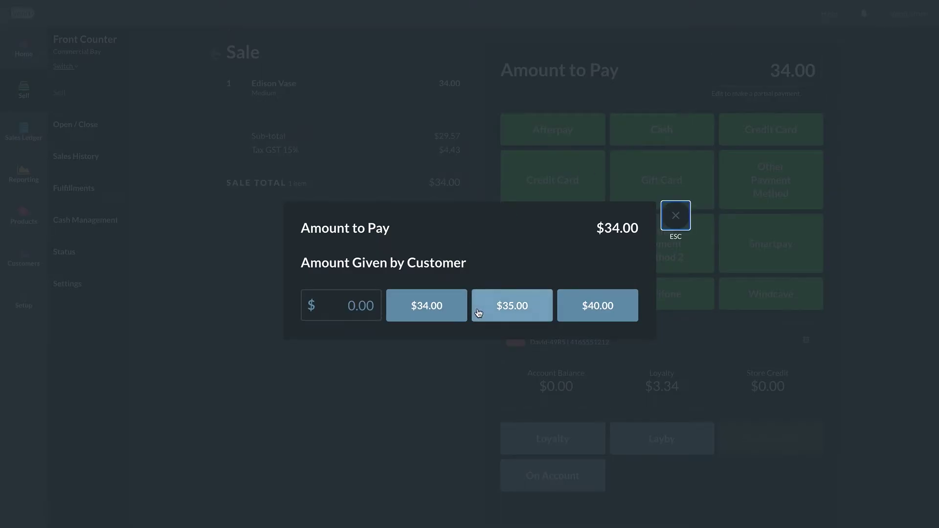
click(449, 307)
click(580, 376)
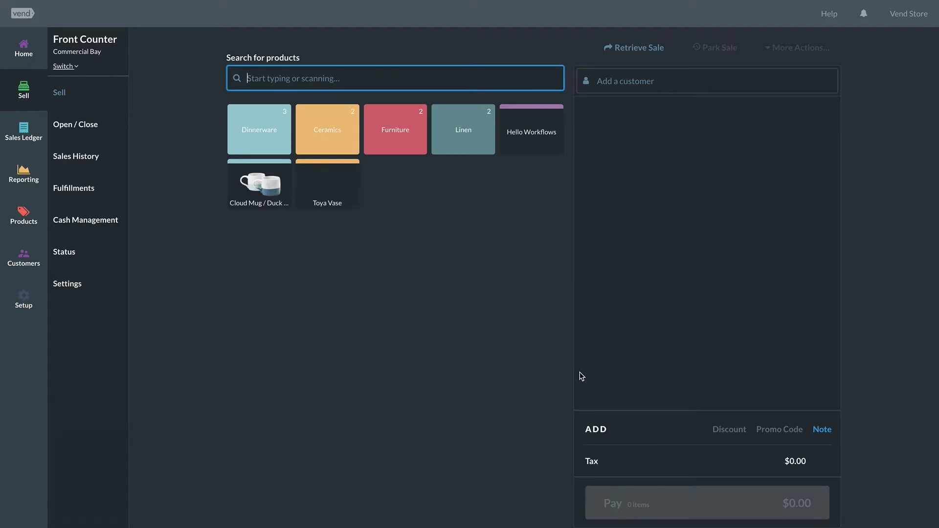
Step: Note bank-transfer payment on the $899.00 Float Chair sale and complete it On Account
click(821, 430)
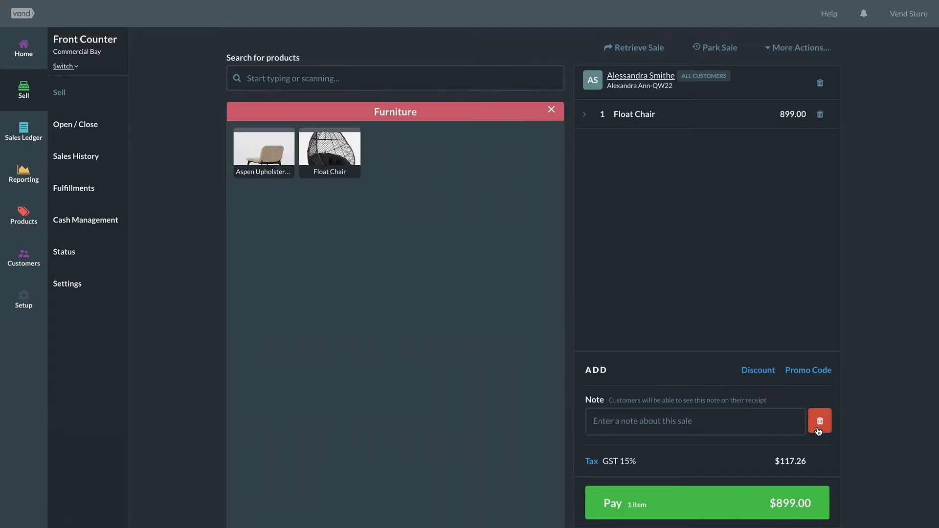
text(Cust)
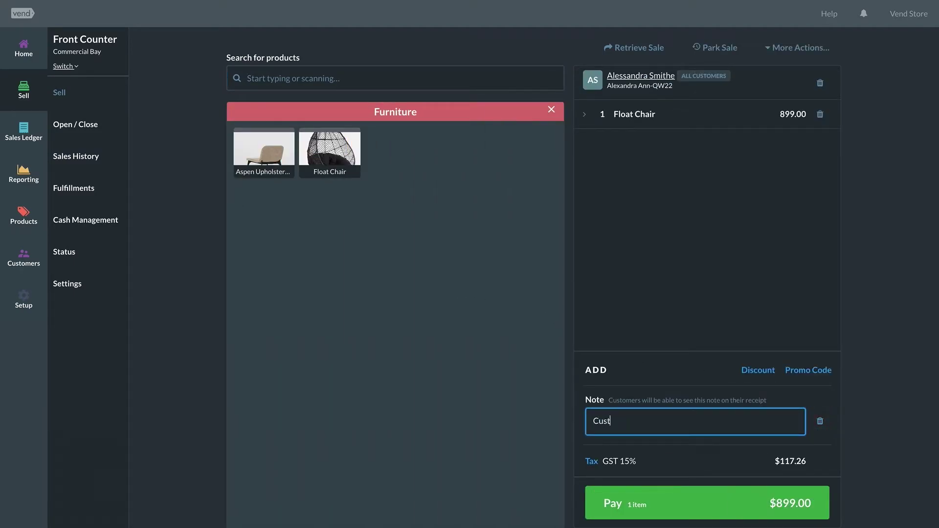
text(omer will pay by bank transfer.)
click(740, 507)
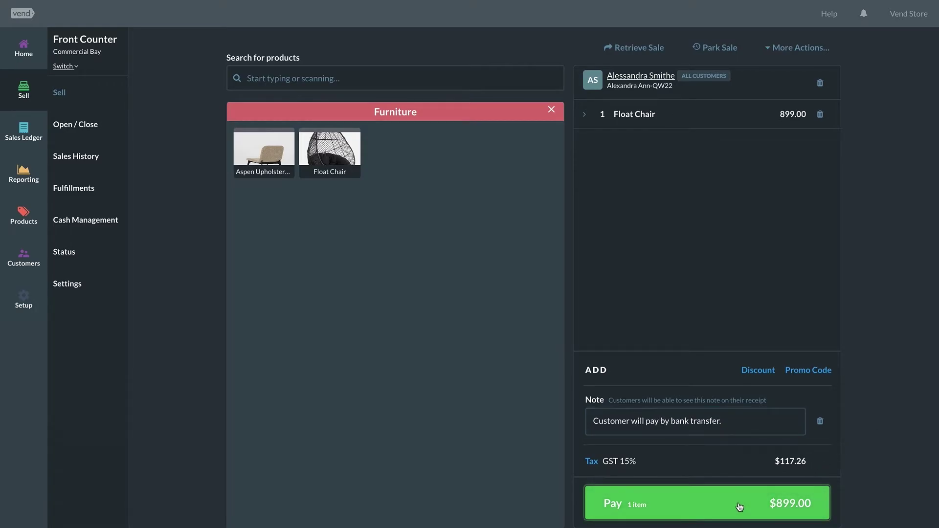
click(740, 506)
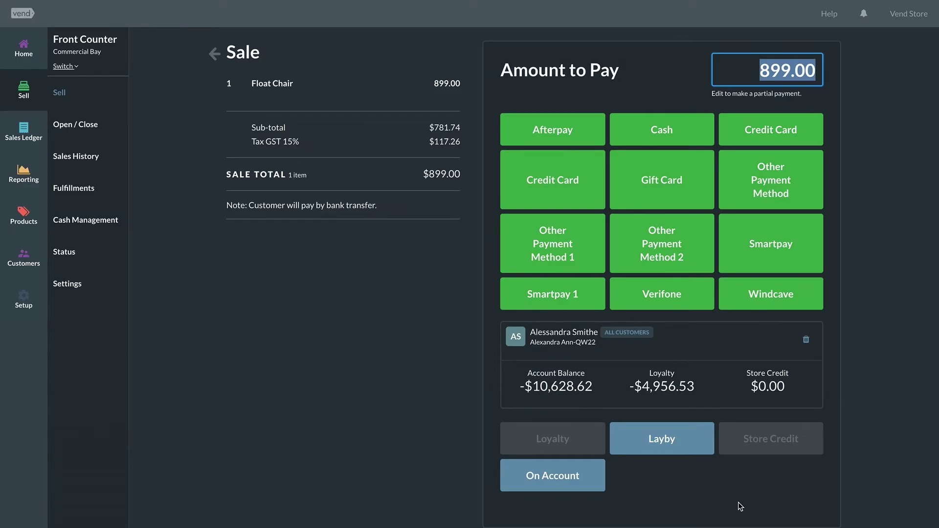
click(597, 484)
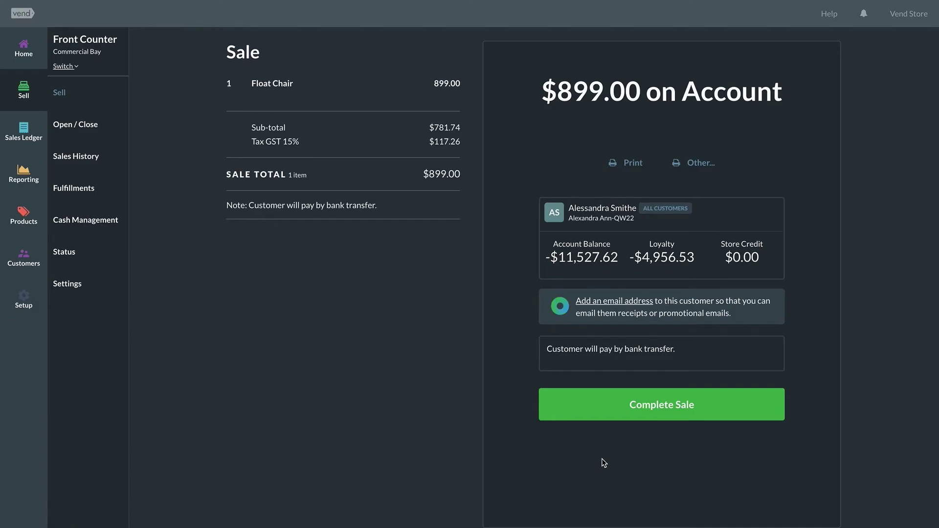
click(613, 415)
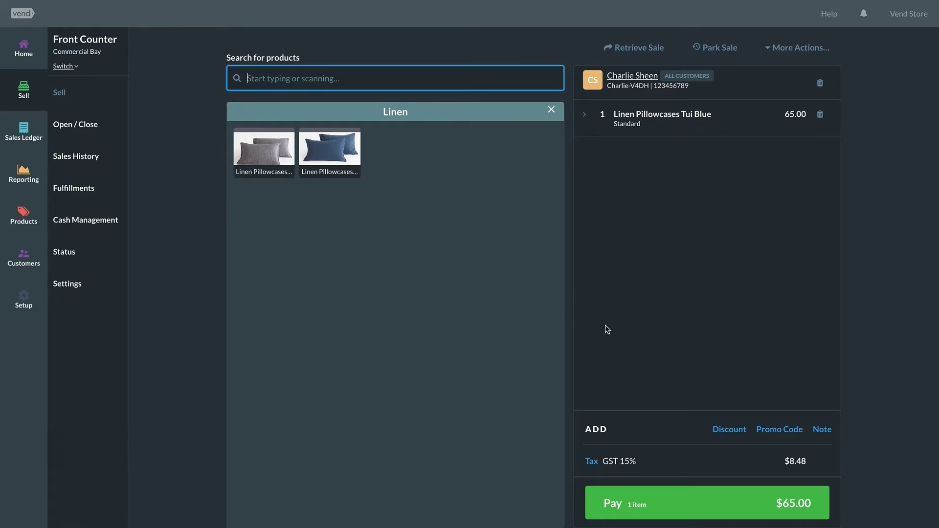
Step: Note and lay by the $65.00 pillowcase sale with a $20.00 credit card deposit
click(815, 431)
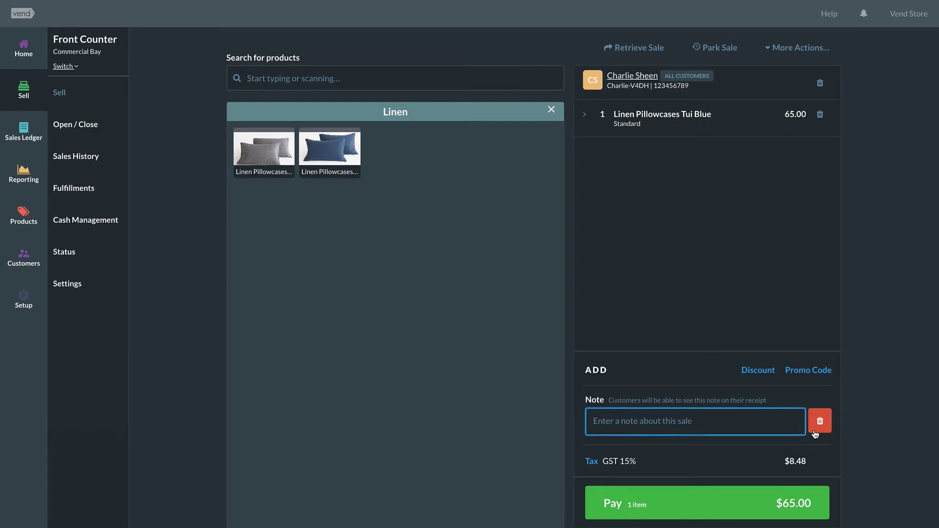
text(Customer to pay by layby)
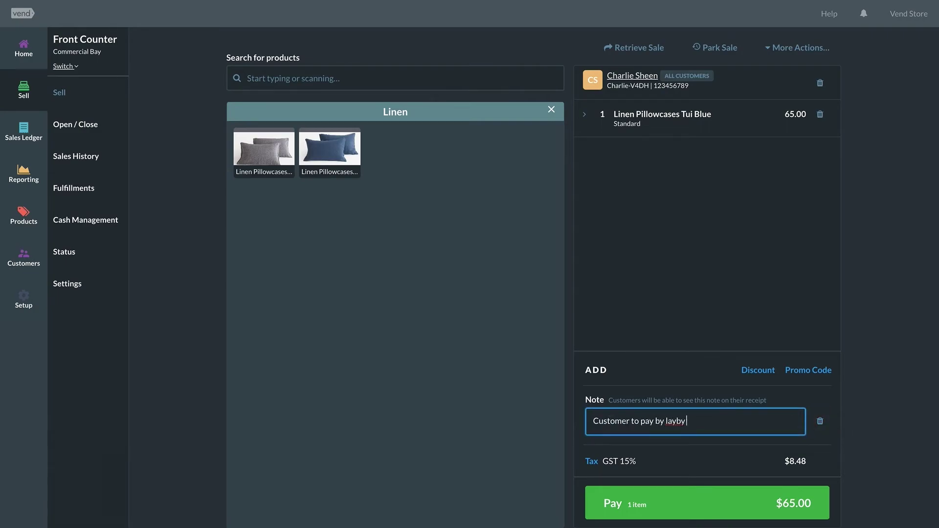
text( - deposit required.)
click(743, 509)
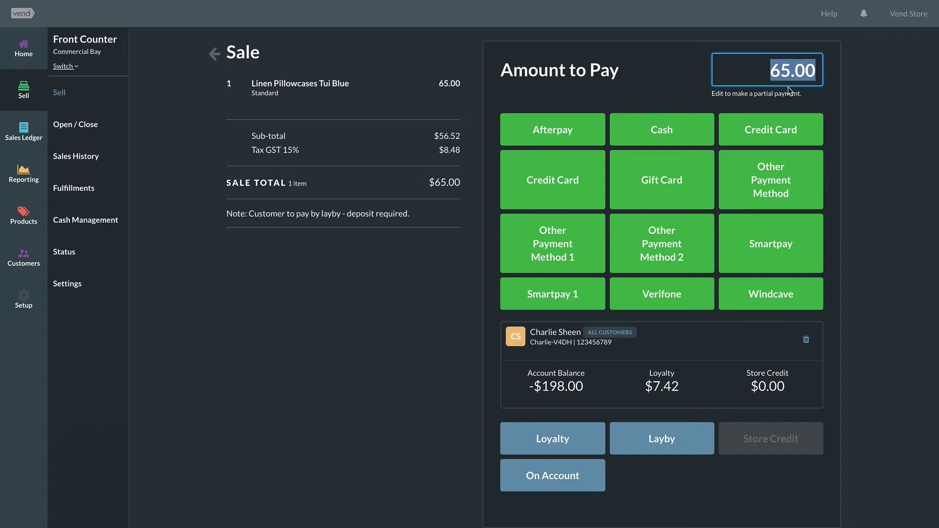
text(20.00)
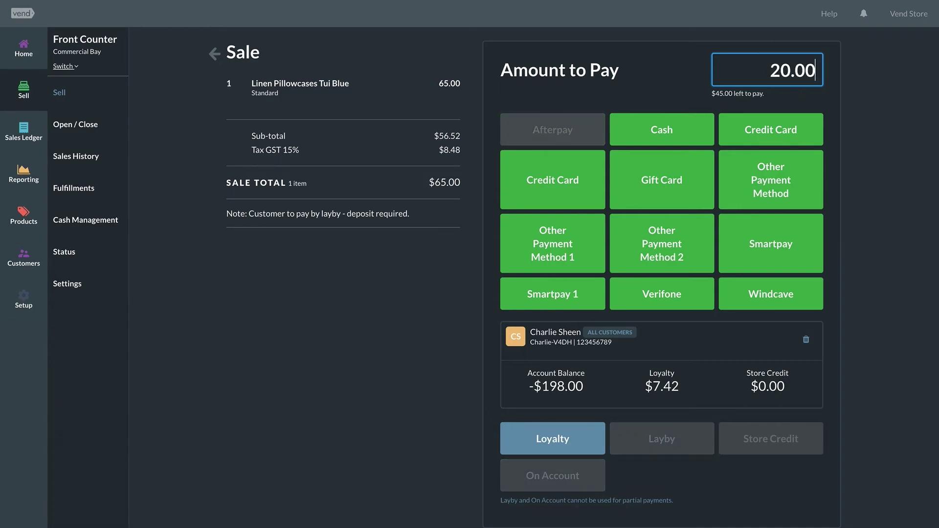
click(843, 114)
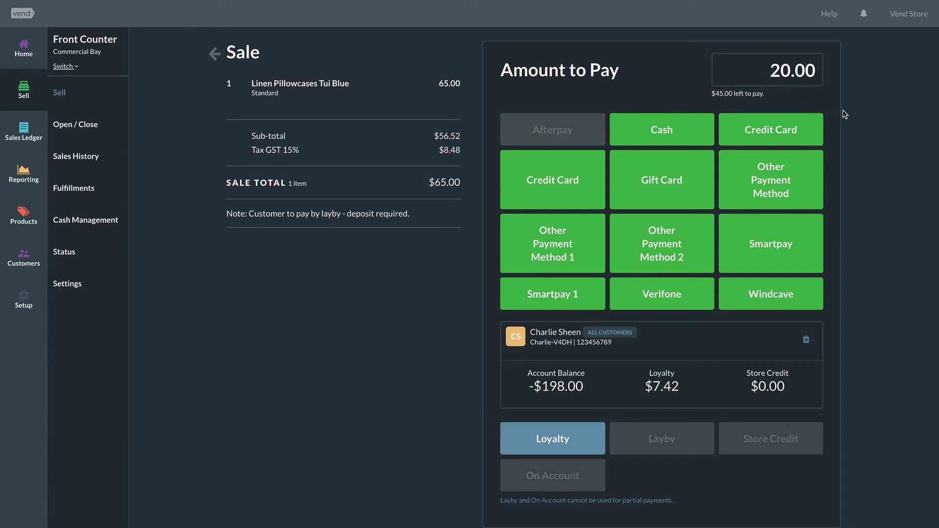
click(807, 132)
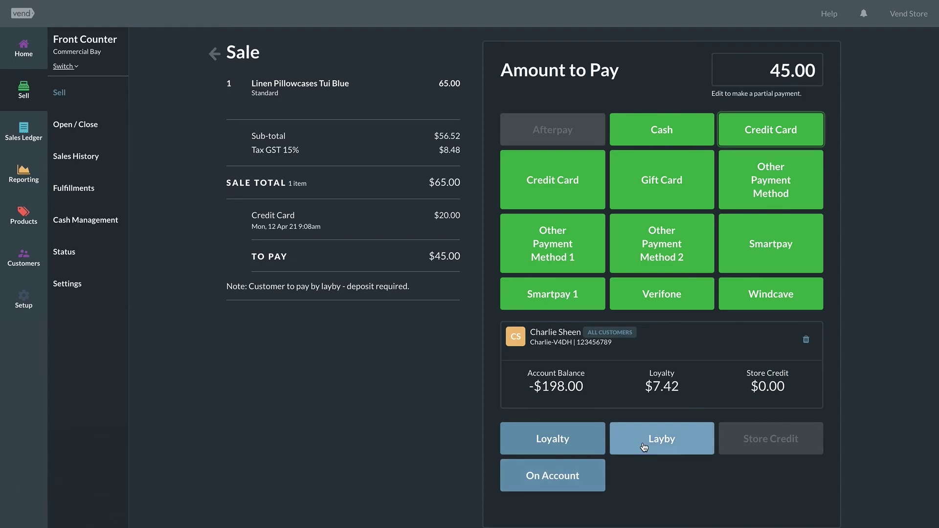
click(642, 442)
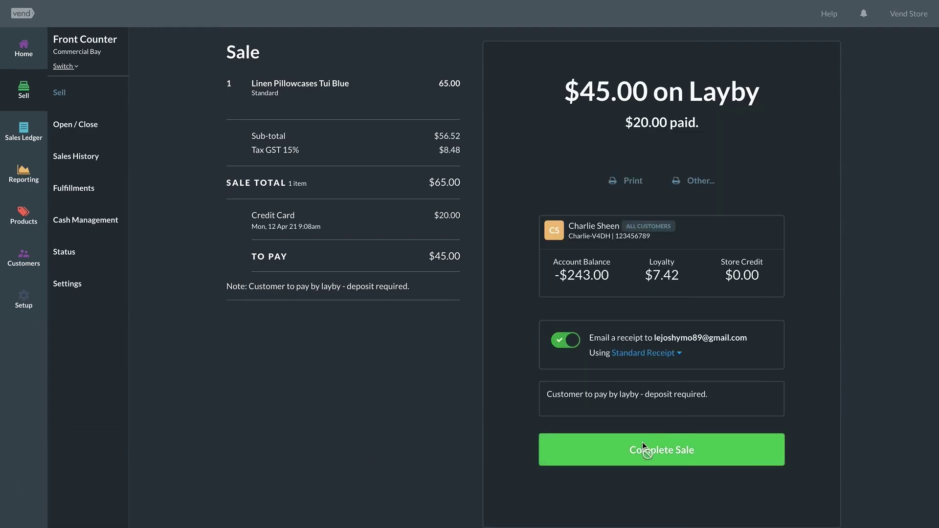
click(643, 448)
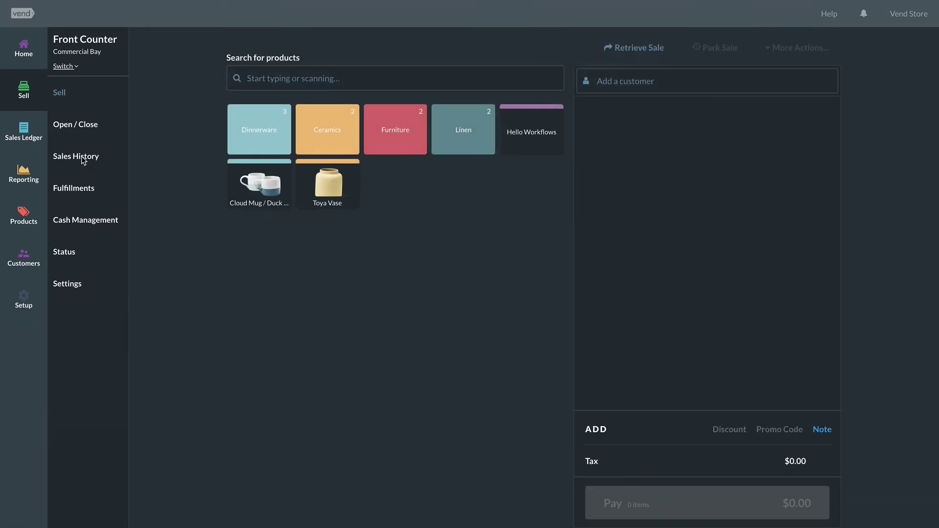
Step: Filter sales history to Layby status and reopen pillowcase layby sale 19539
click(77, 156)
click(345, 209)
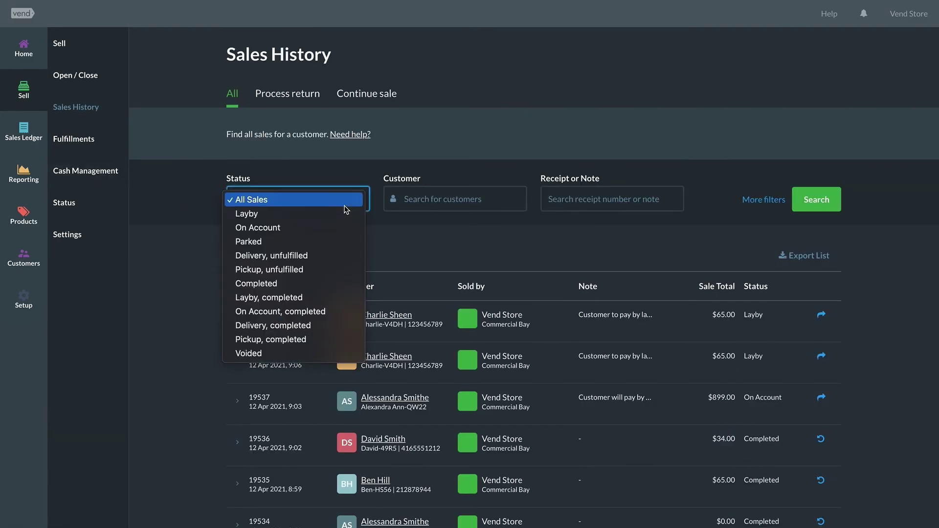
click(342, 213)
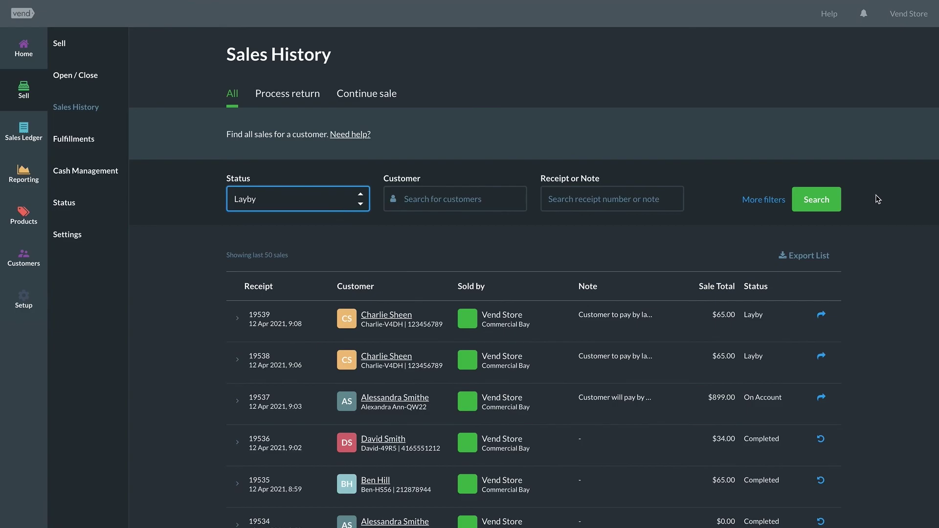
click(821, 199)
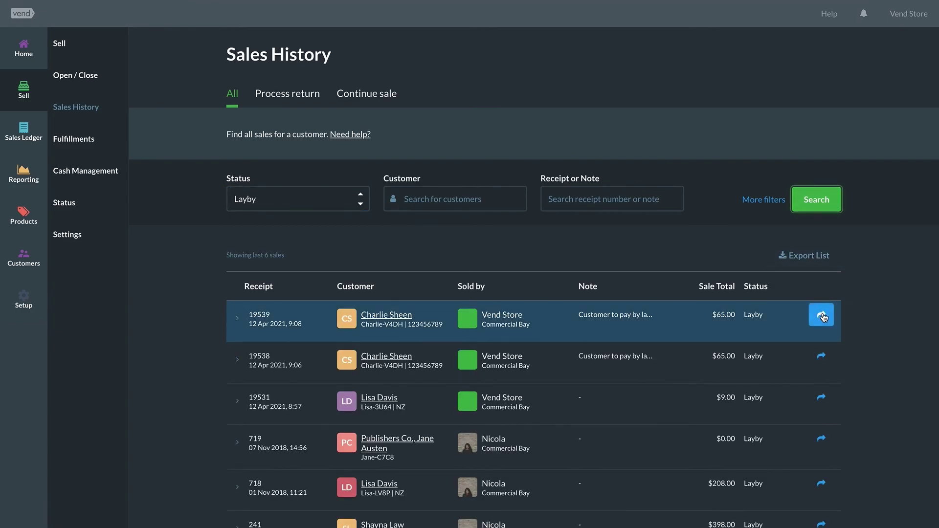
click(821, 314)
Step: Pay the remaining $45.00 layby balance in cash and complete the sale
click(678, 503)
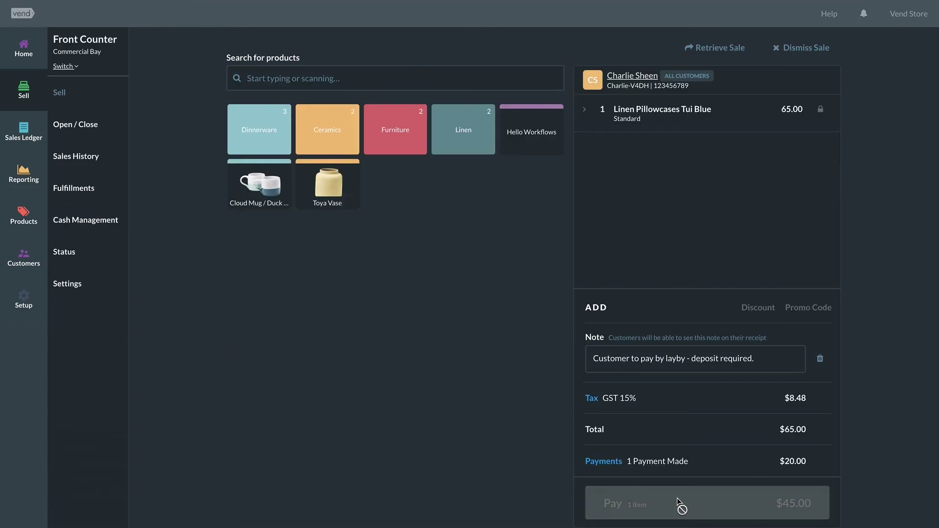
click(679, 141)
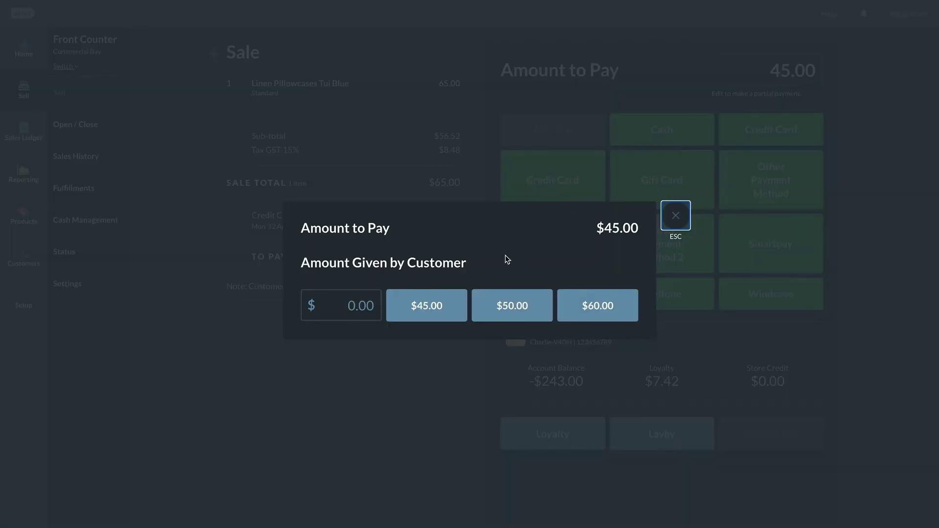
click(429, 305)
click(580, 445)
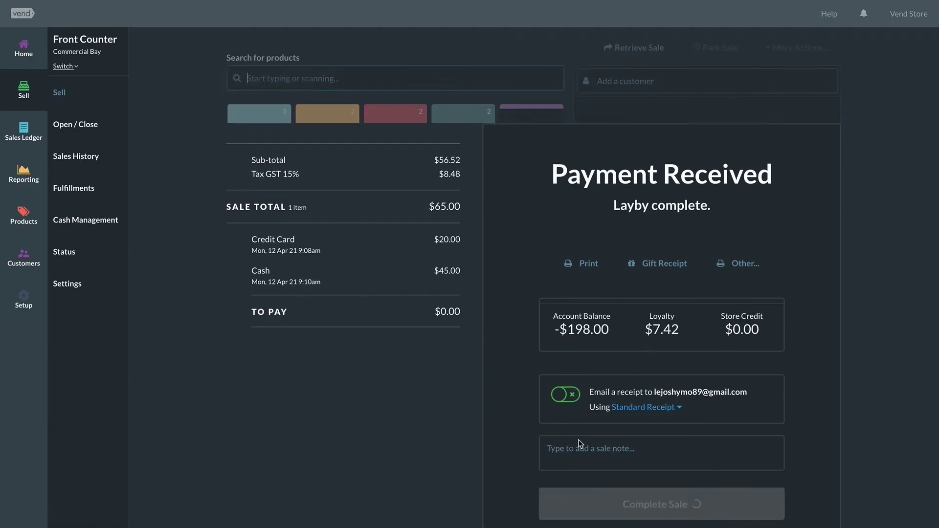